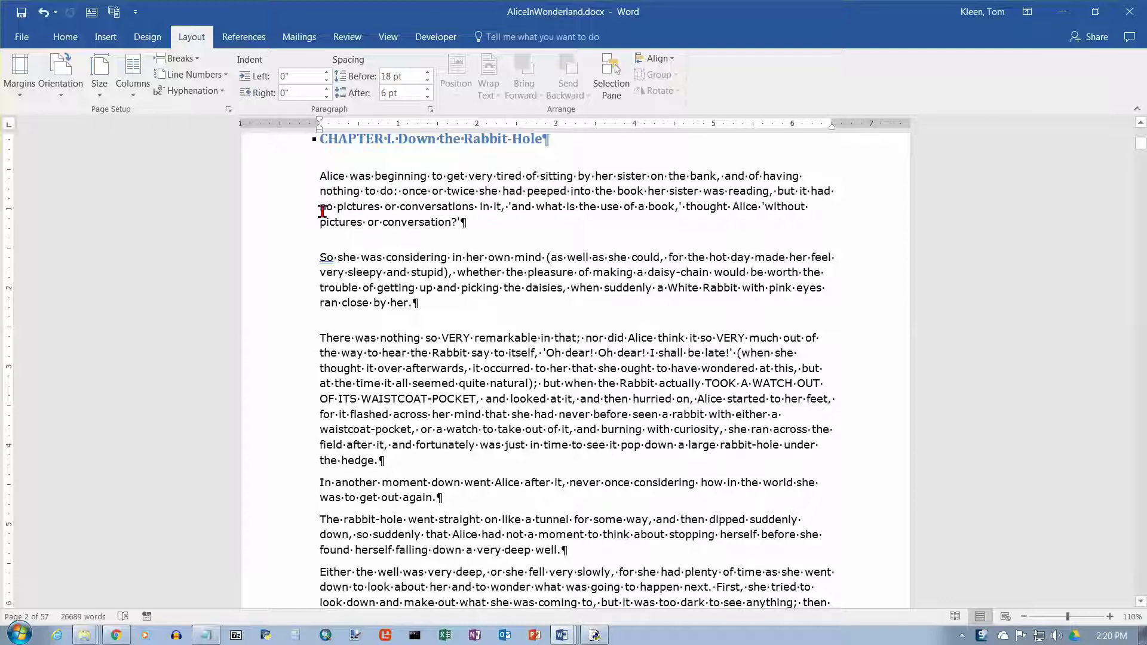
- Review the line spacing choices and the spacing before and after the first paragraph of Chapter I
left_click(65, 37)
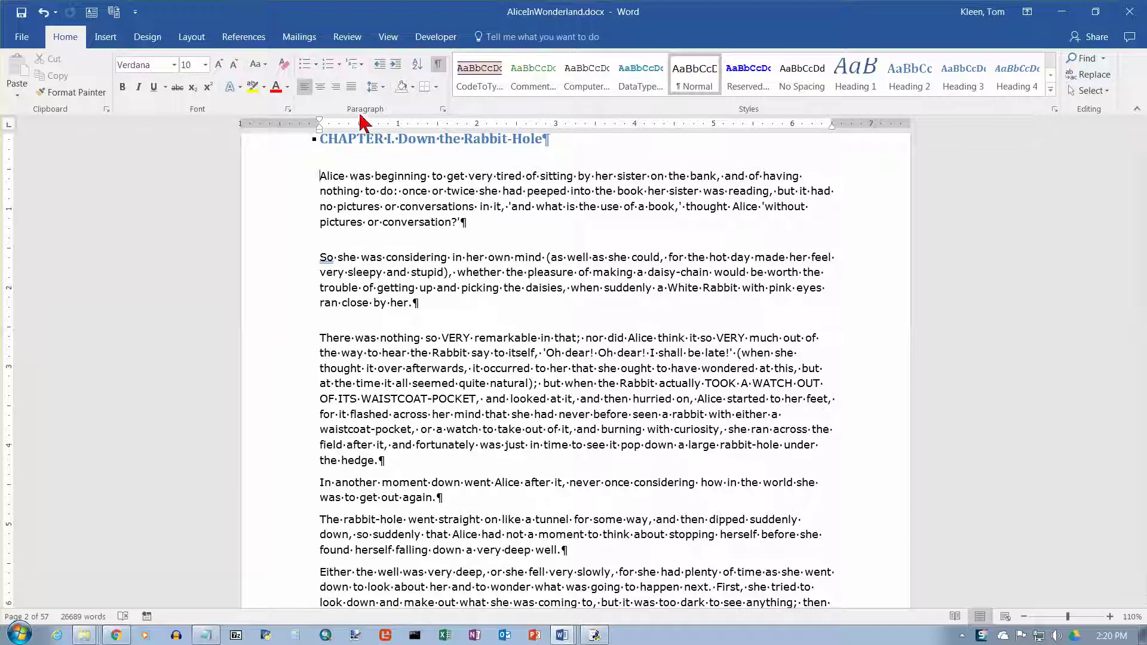
left_click(384, 87)
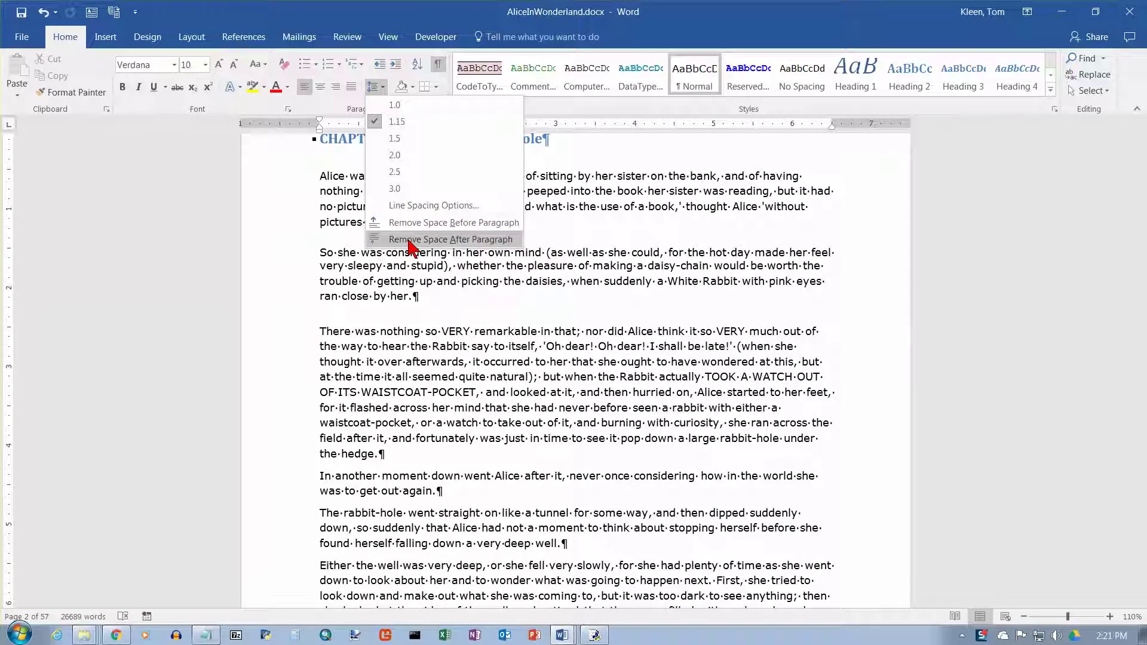
left_click(381, 84)
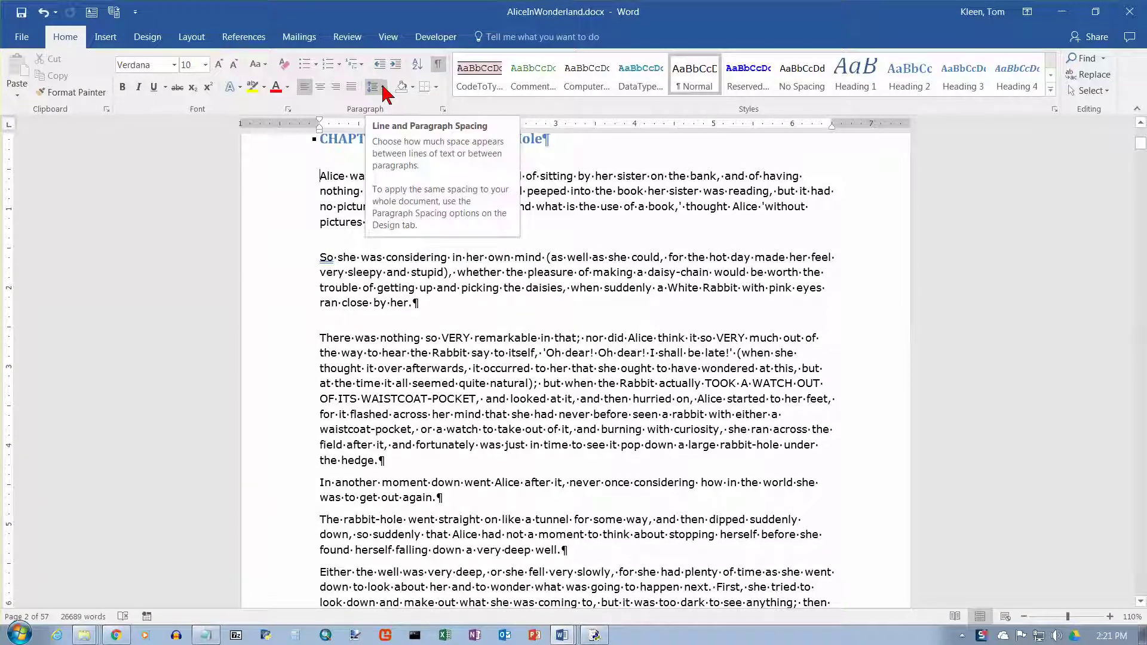
left_click(200, 38)
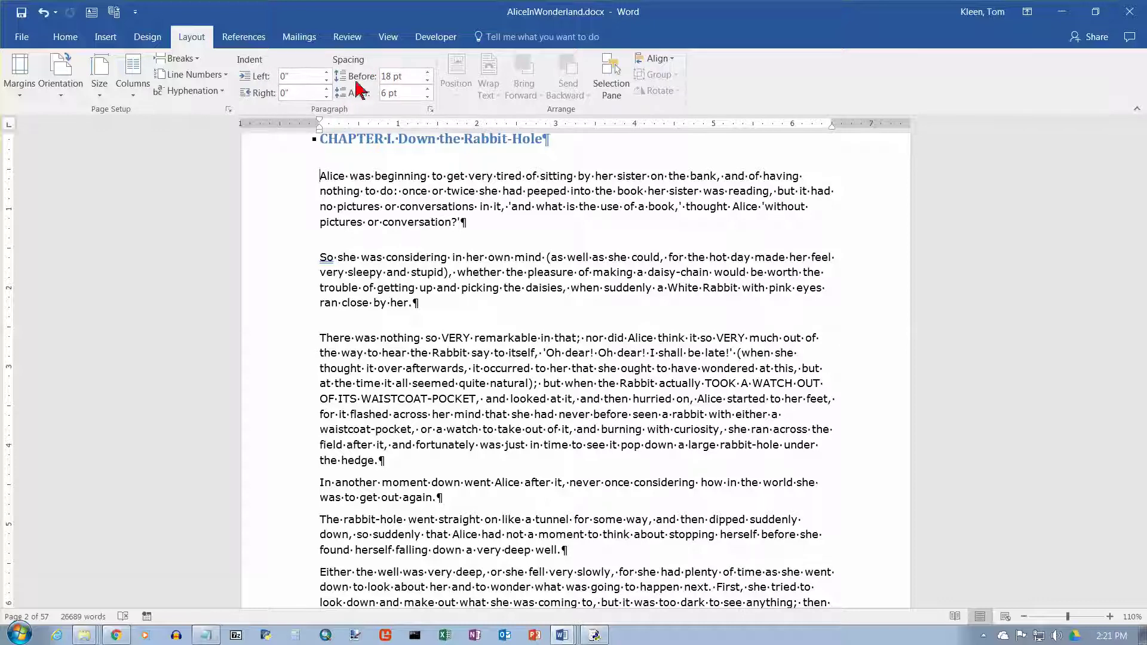
left_click(73, 42)
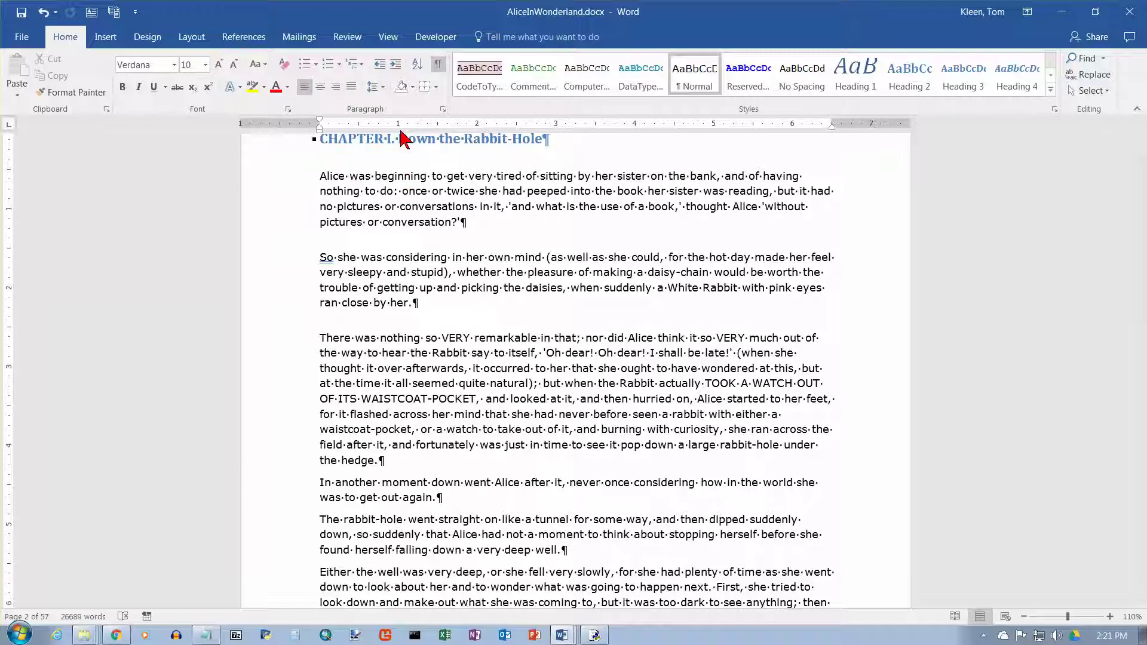
left_click(382, 88)
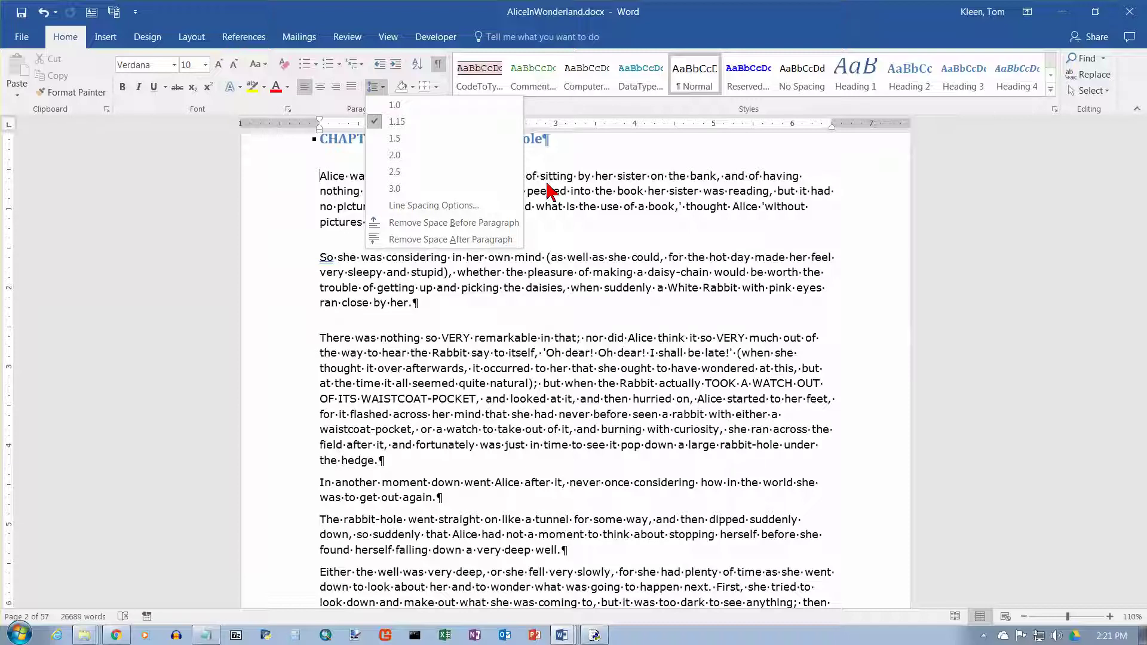
- Set the spacing before and after the first five paragraphs of Chapter I to 0 pt and save the document
left_click(531, 519, "shift")
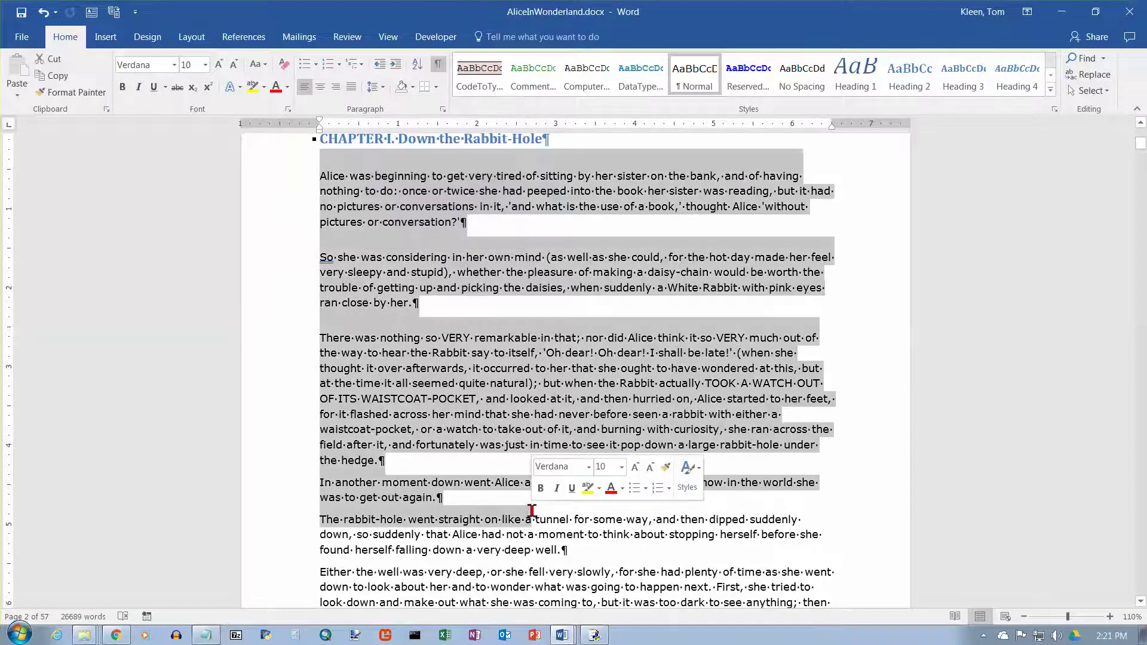
left_click(191, 37)
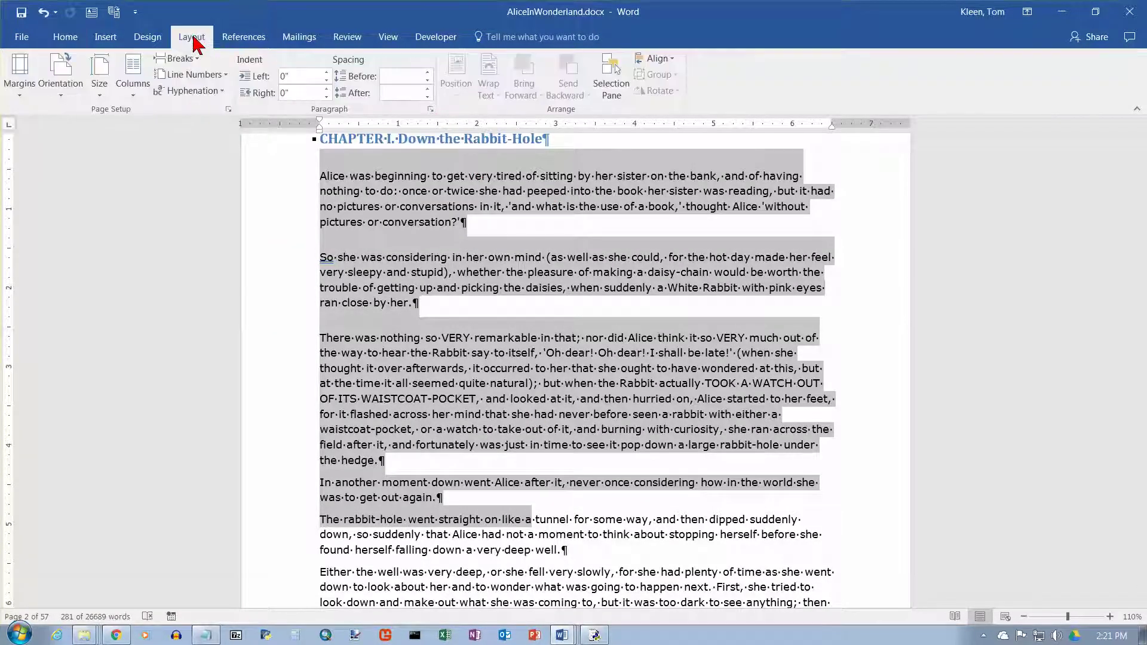
left_click(427, 79)
left_click(428, 95)
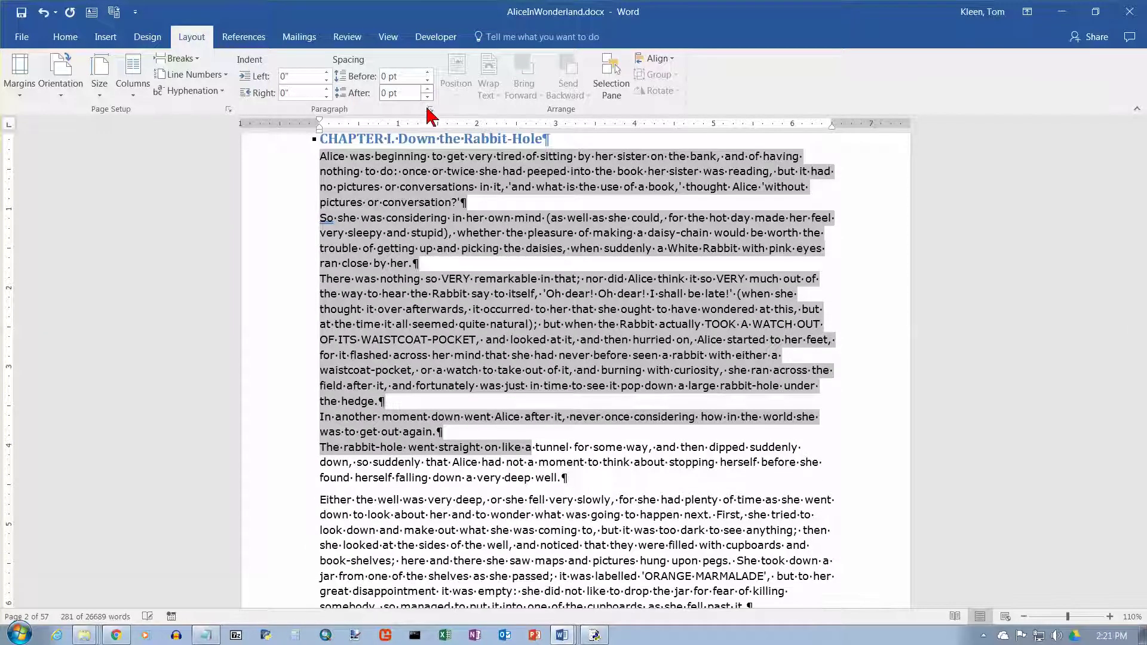
key("ctrl+s")
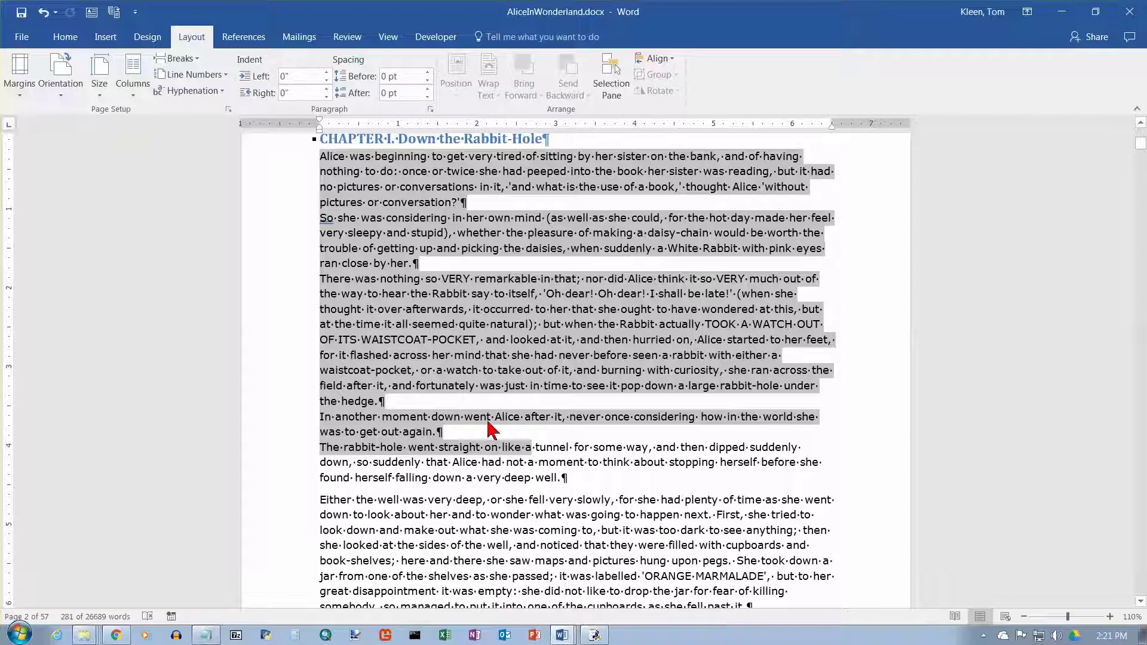
- Set the spacing before the first five paragraphs of Chapter I to 6 pt, matching the paragraph that follows them
left_click(563, 480)
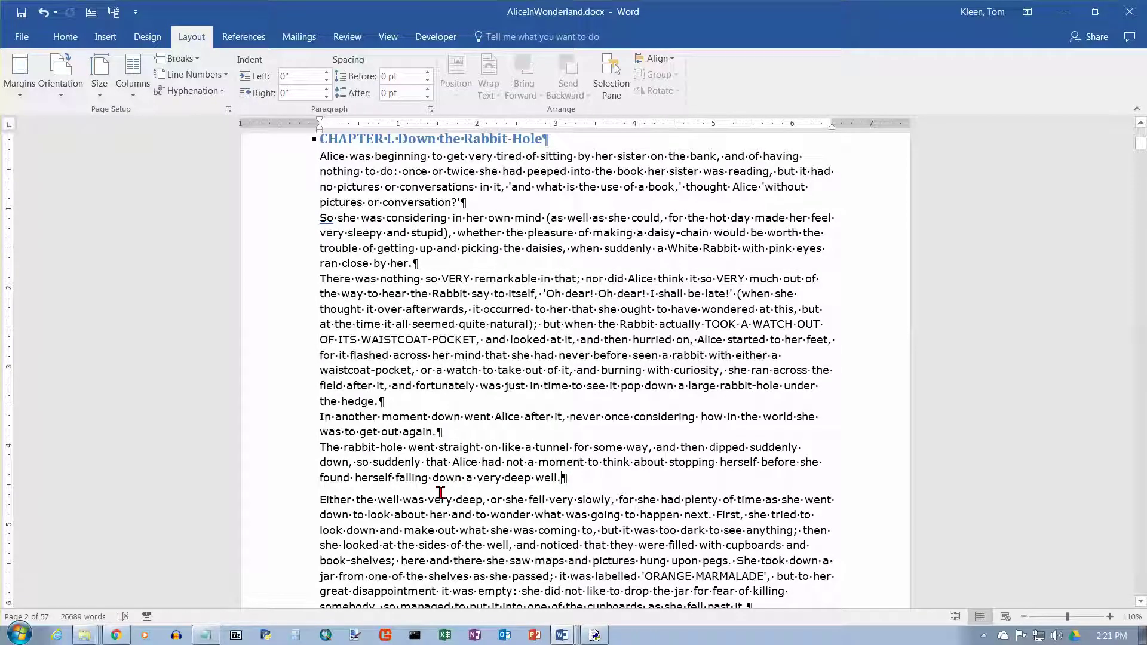
left_click_drag(441, 500, 531, 514)
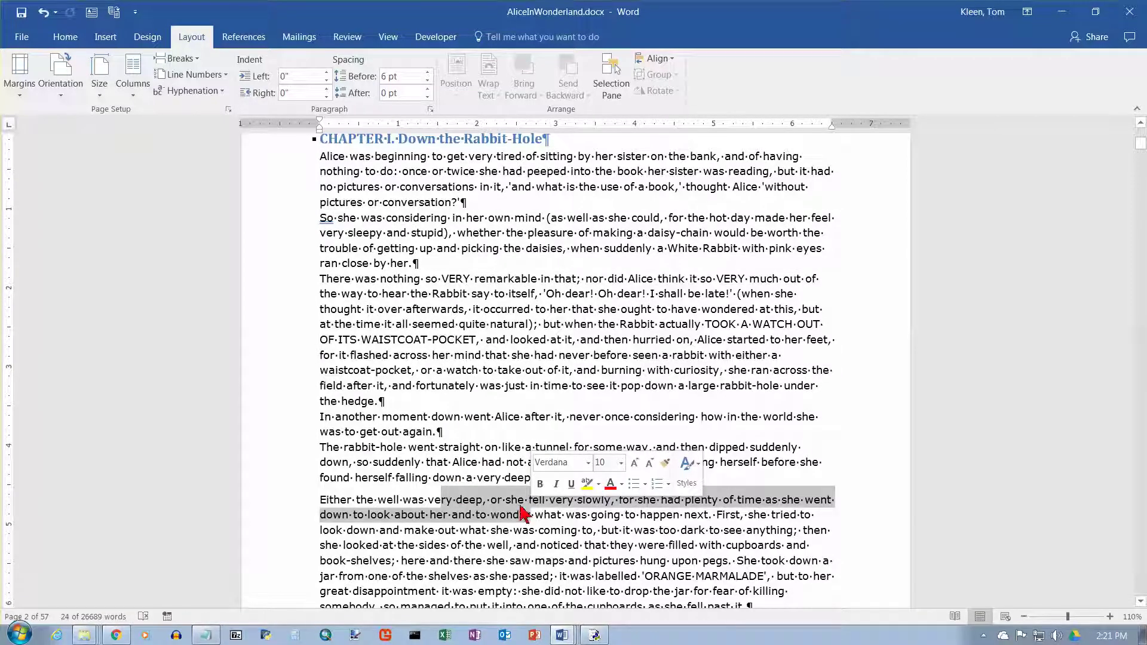
left_click_drag(314, 157, 588, 478)
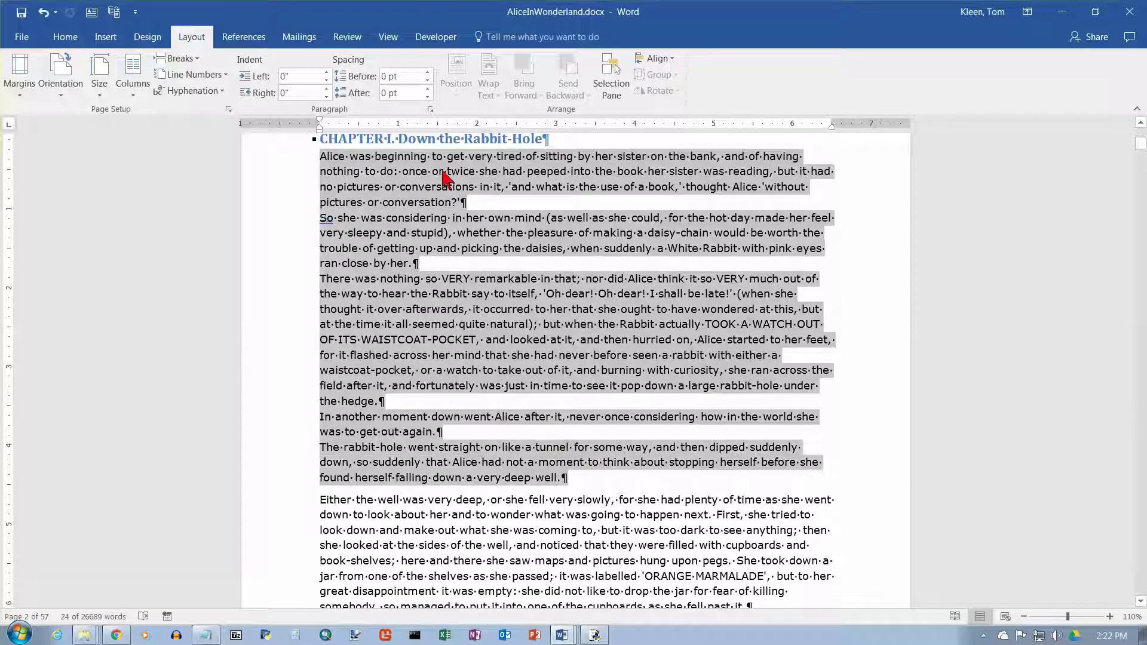
left_click(427, 72)
left_click(411, 170)
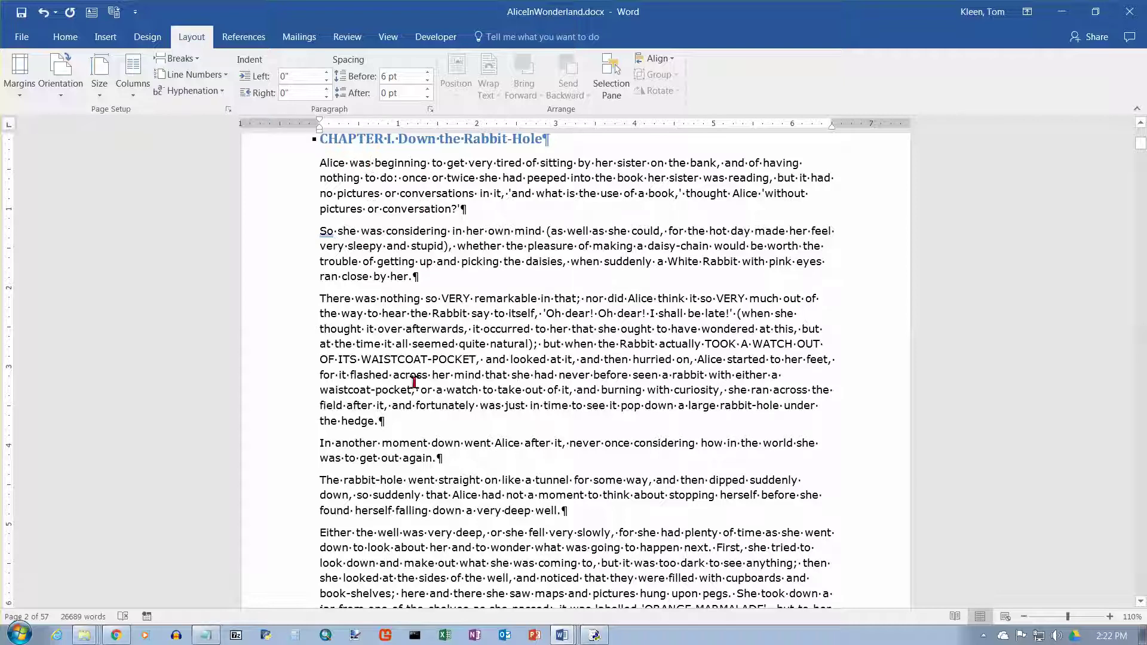
- Look over the line spacing choices available for the first paragraph without changing anything
left_click(65, 39)
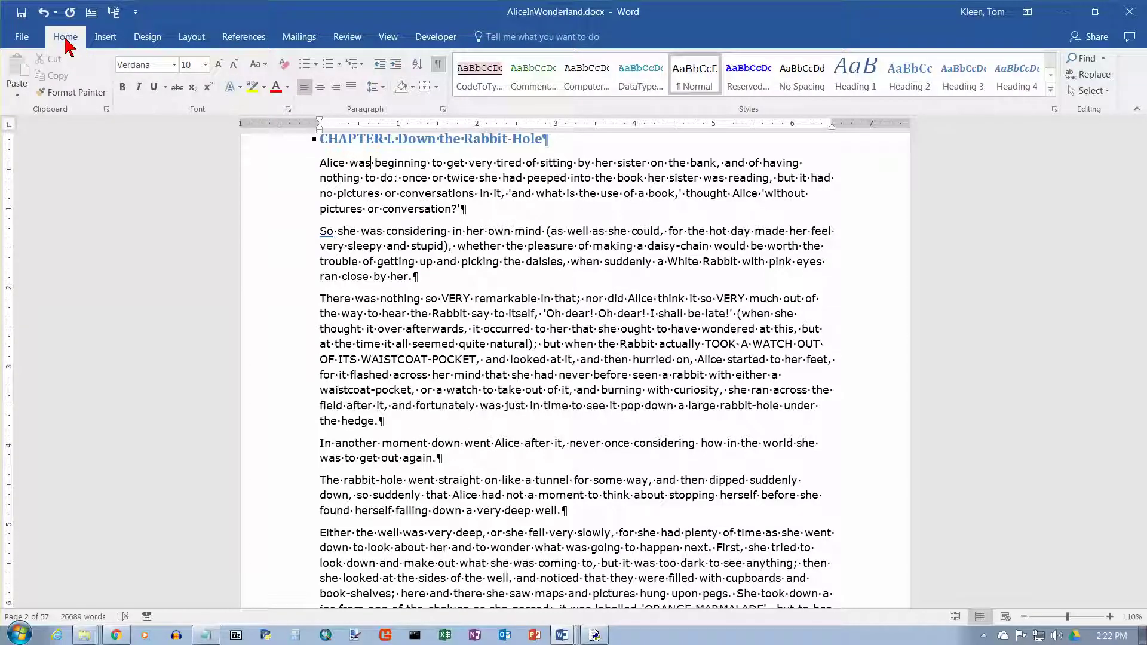
left_click(382, 87)
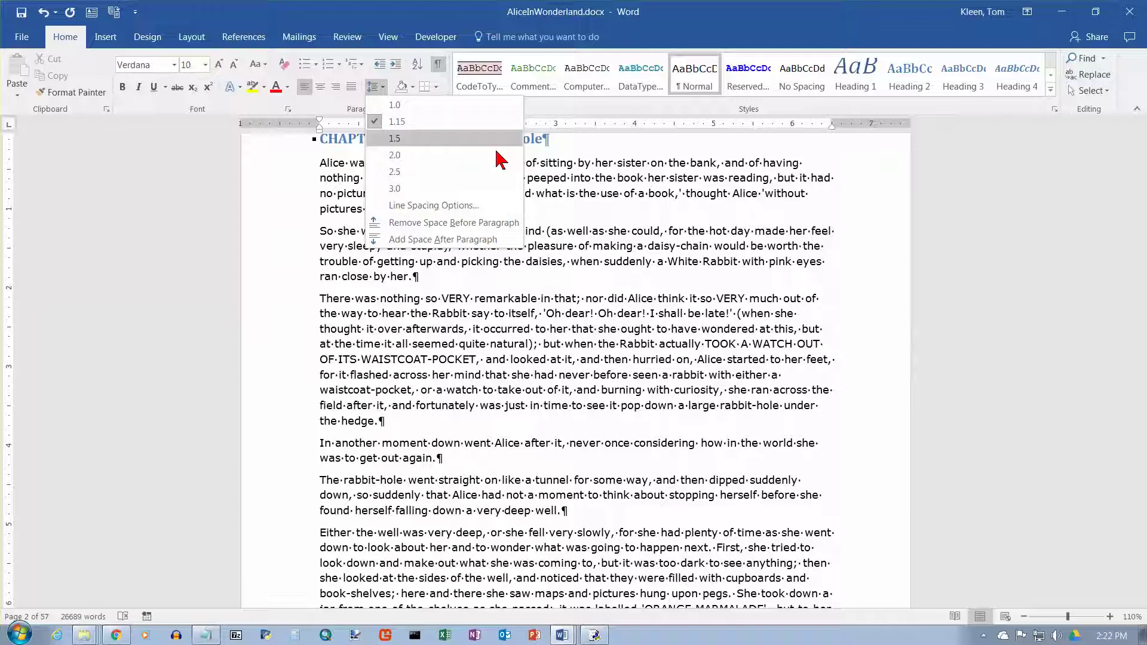
left_click(582, 186)
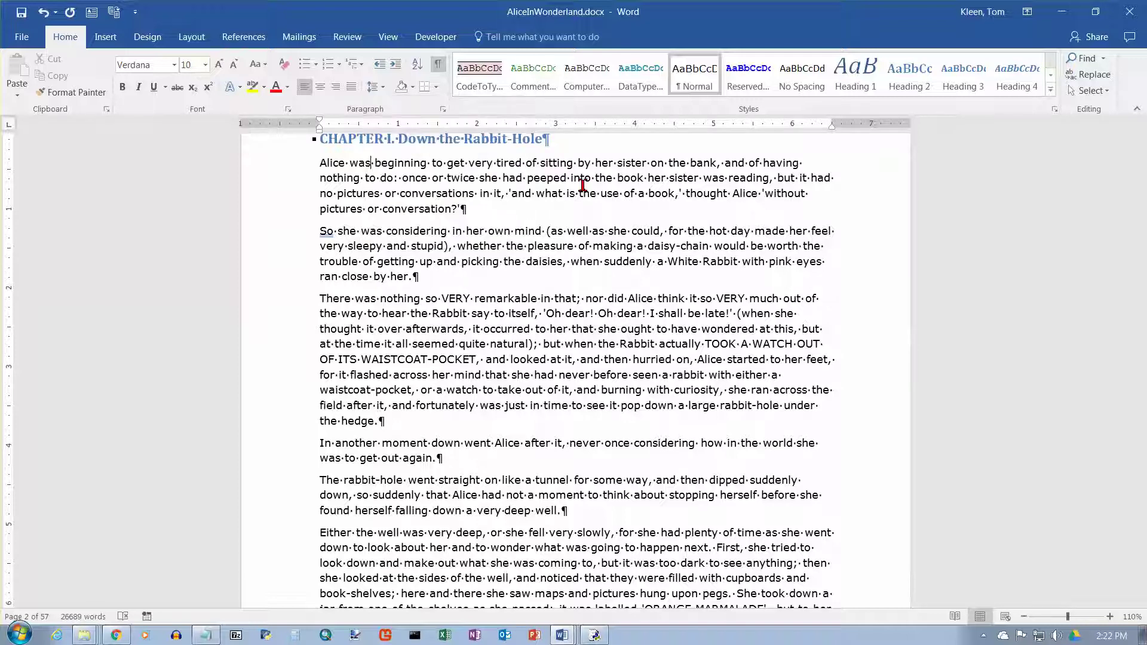
- Try 1.0 line spacing on the first three paragraphs of Chapter I and return them to 1.15
triple_click(317, 165)
left_click(387, 353, "shift")
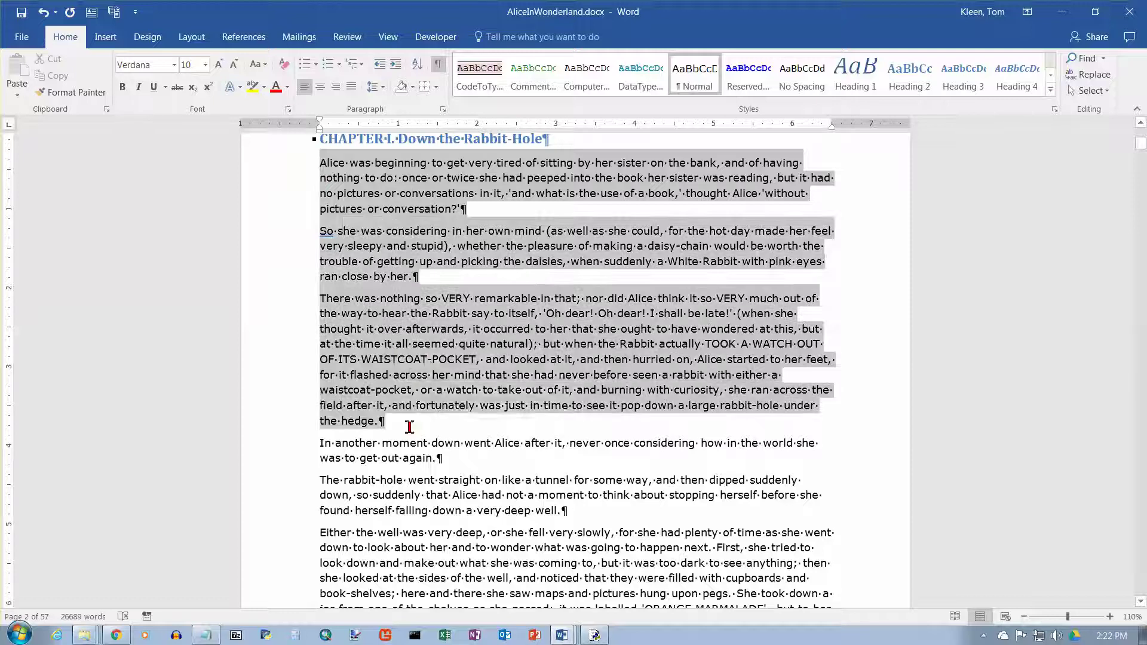
left_click(383, 87)
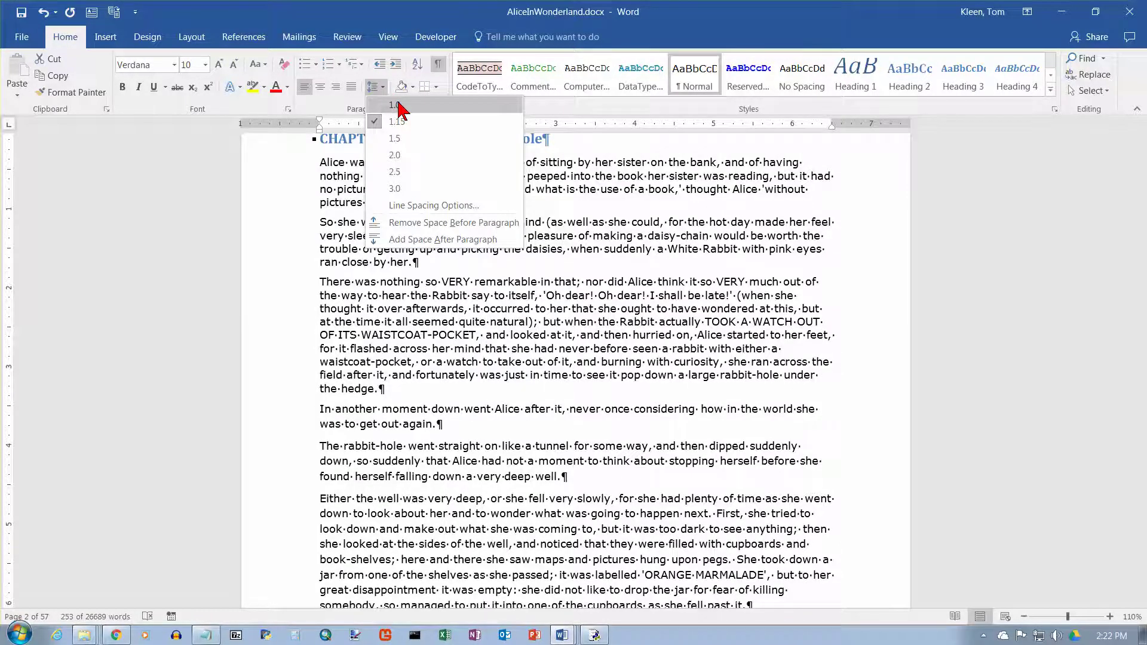
left_click(397, 105)
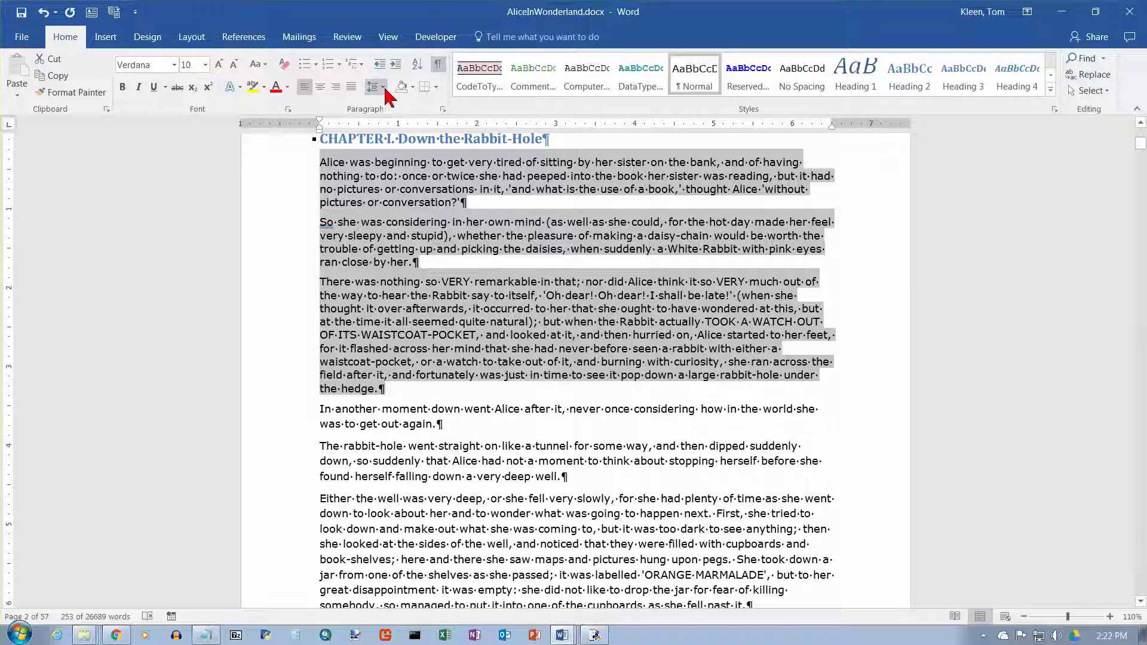
left_click(384, 89)
left_click(398, 123)
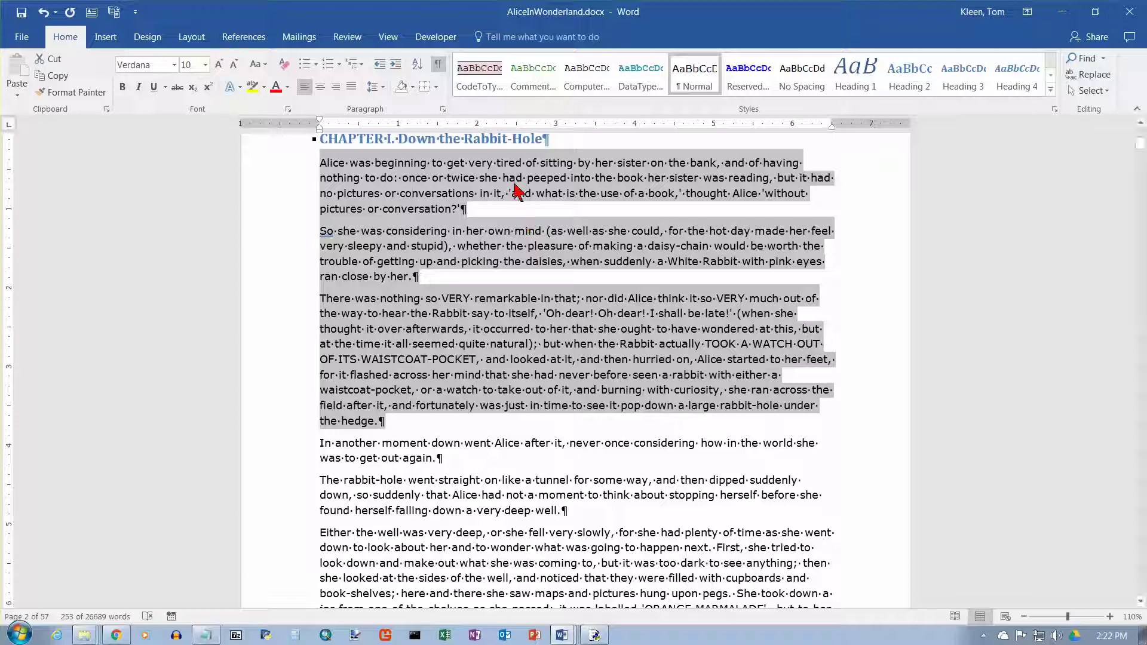
- Examine the line spacing settings of the selected paragraphs in the Paragraph dialog and leave it without changes
left_click(383, 90)
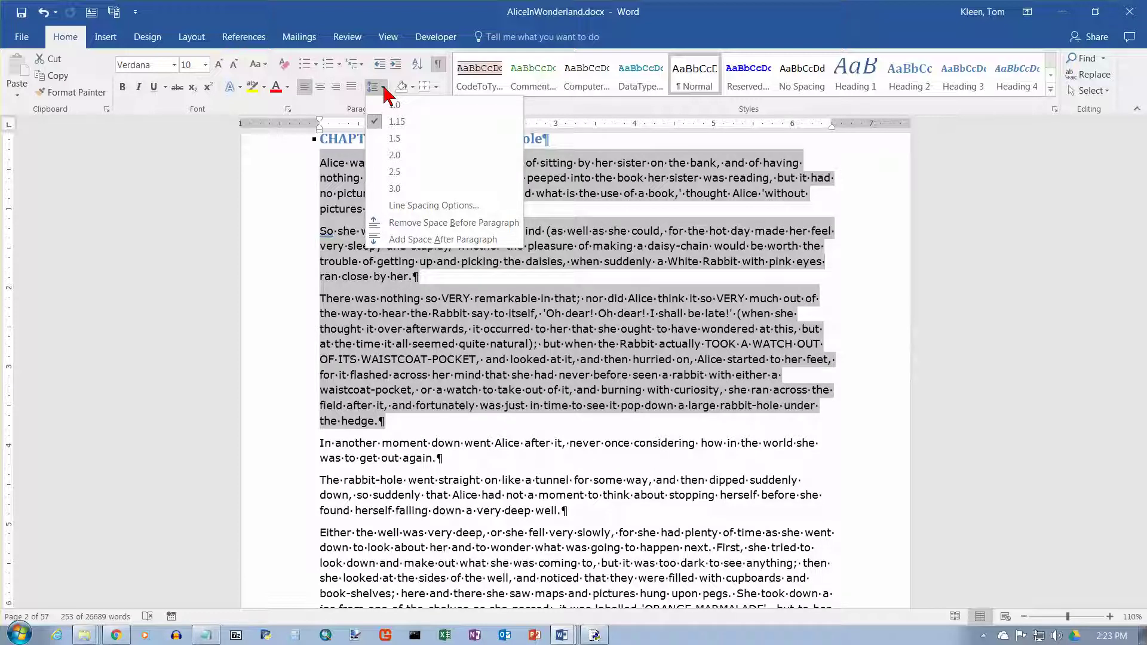
left_click(416, 209)
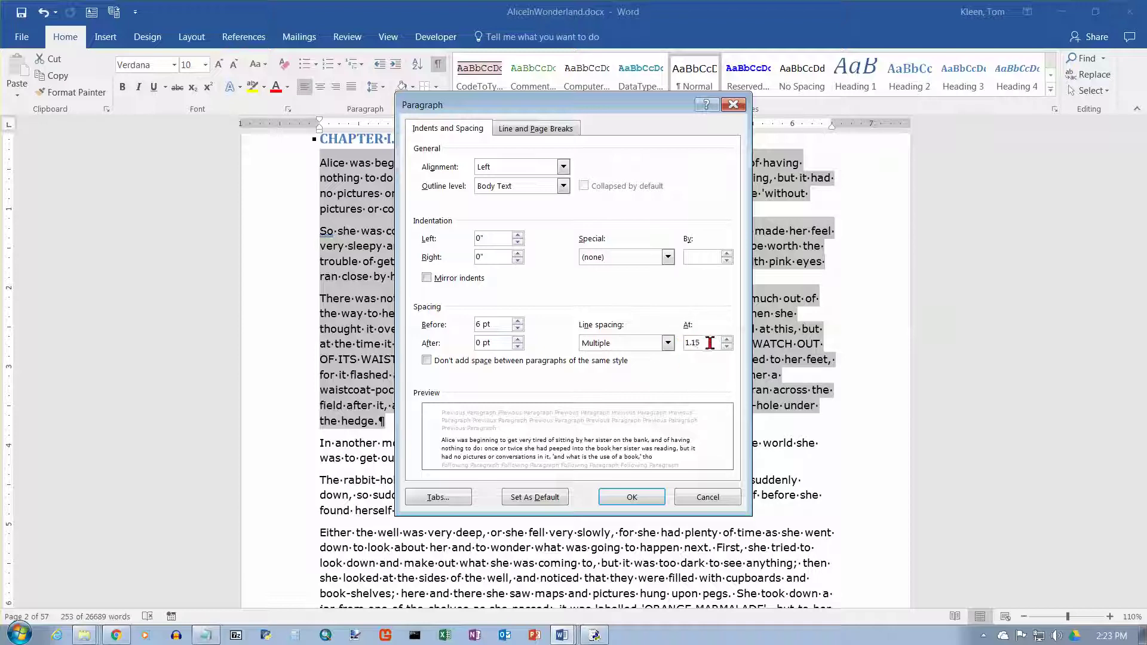
left_click(707, 498)
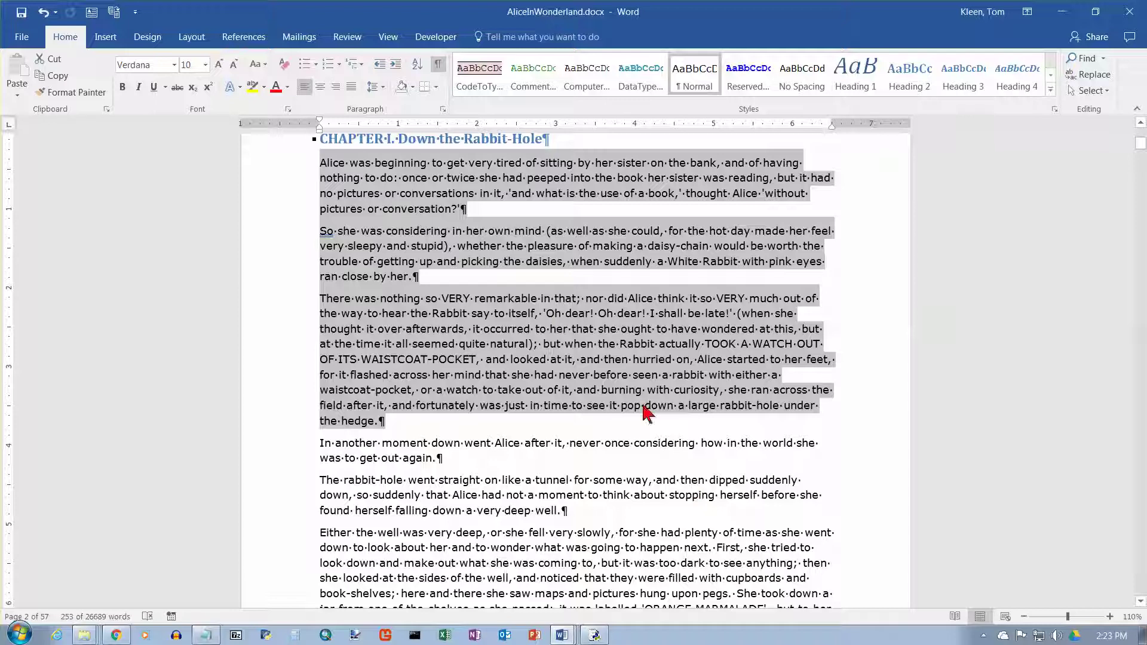
left_click(383, 89)
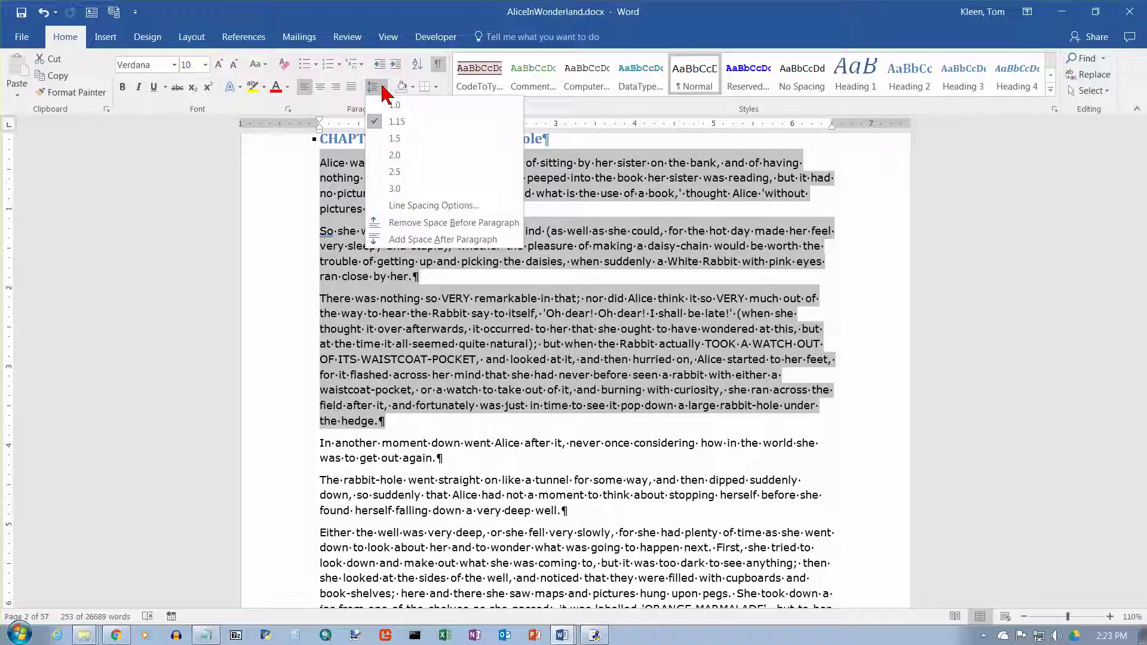
left_click(382, 89)
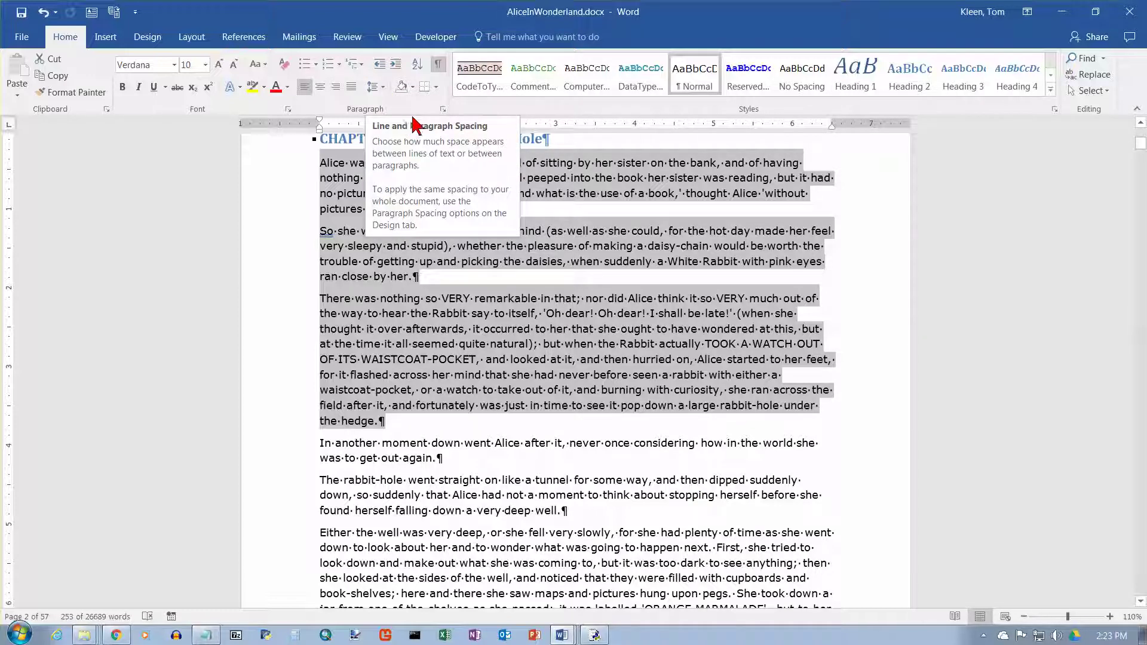
left_click(443, 109)
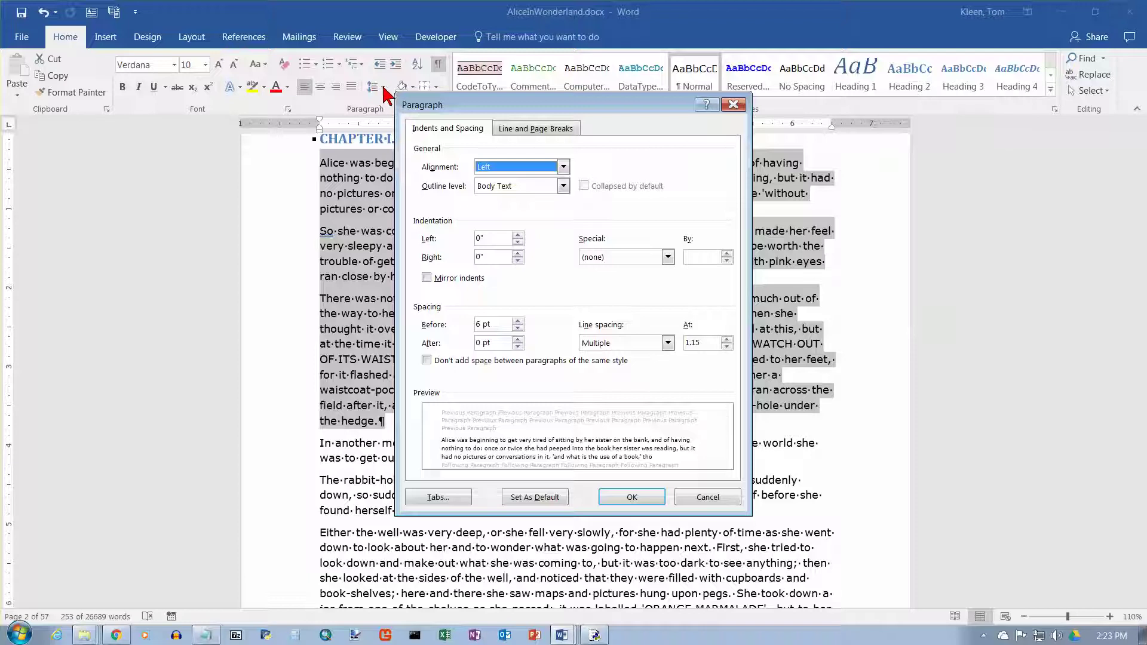
left_click(734, 106)
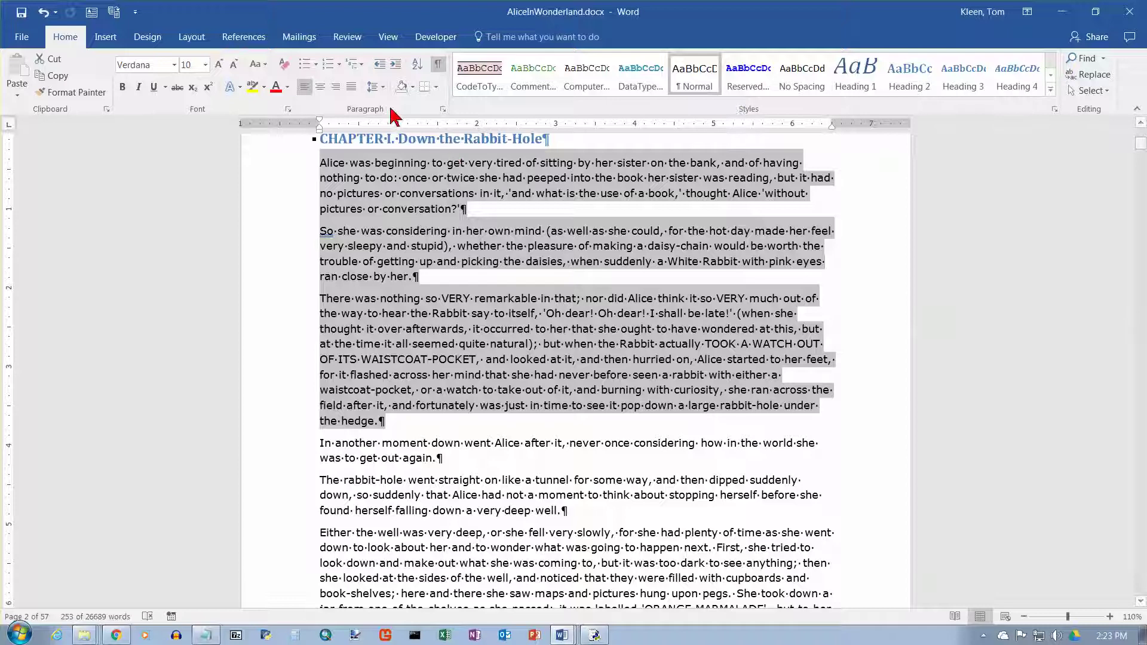
- Preview 1.5 line spacing on the three selected paragraphs without applying it
left_click(384, 89)
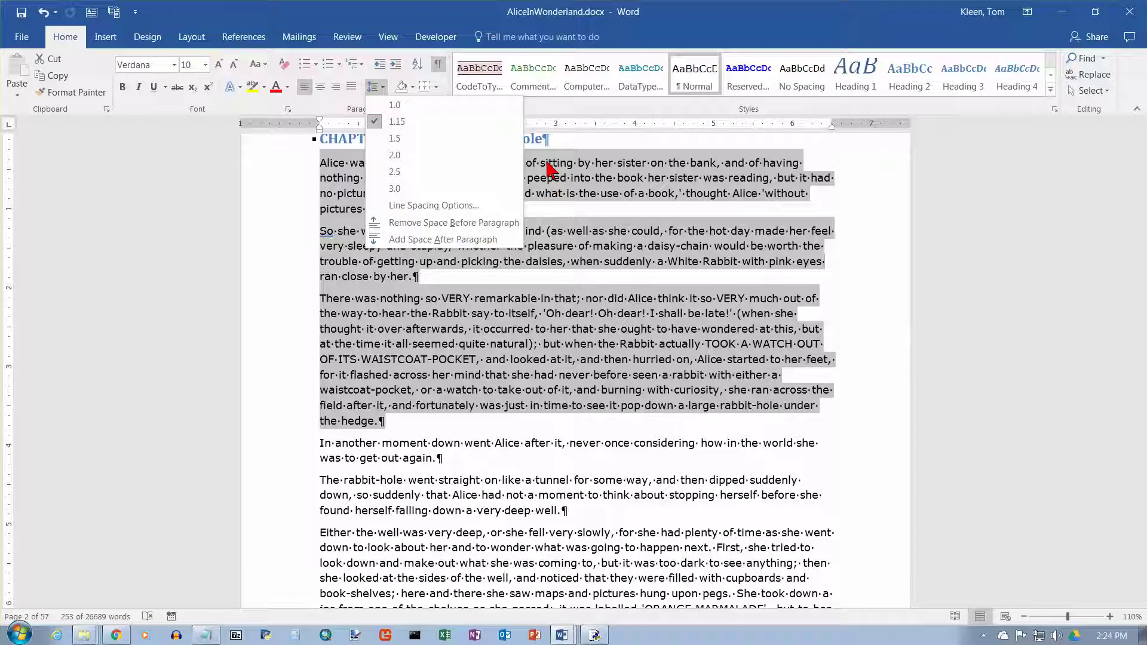
left_click(346, 173)
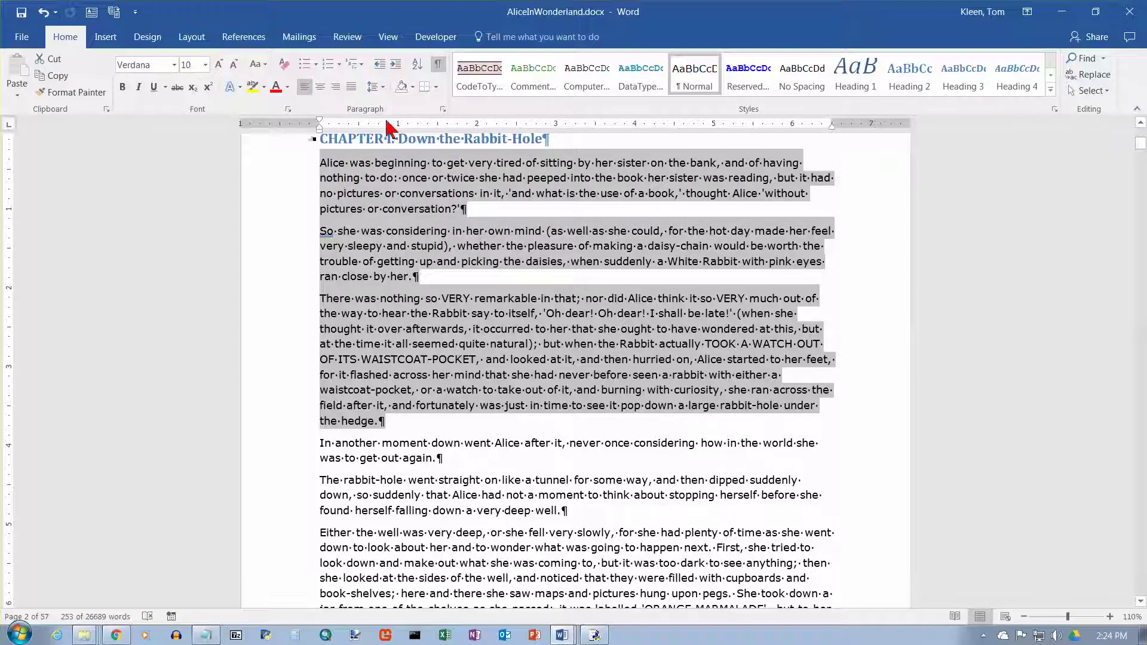
left_click(383, 87)
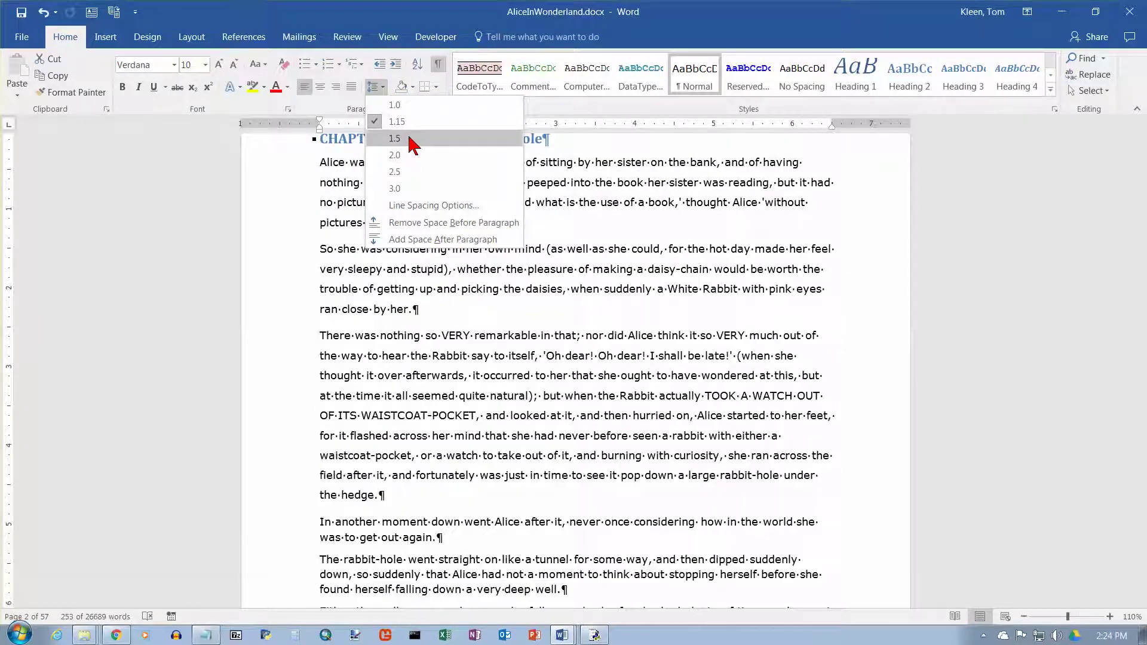
key("Escape")
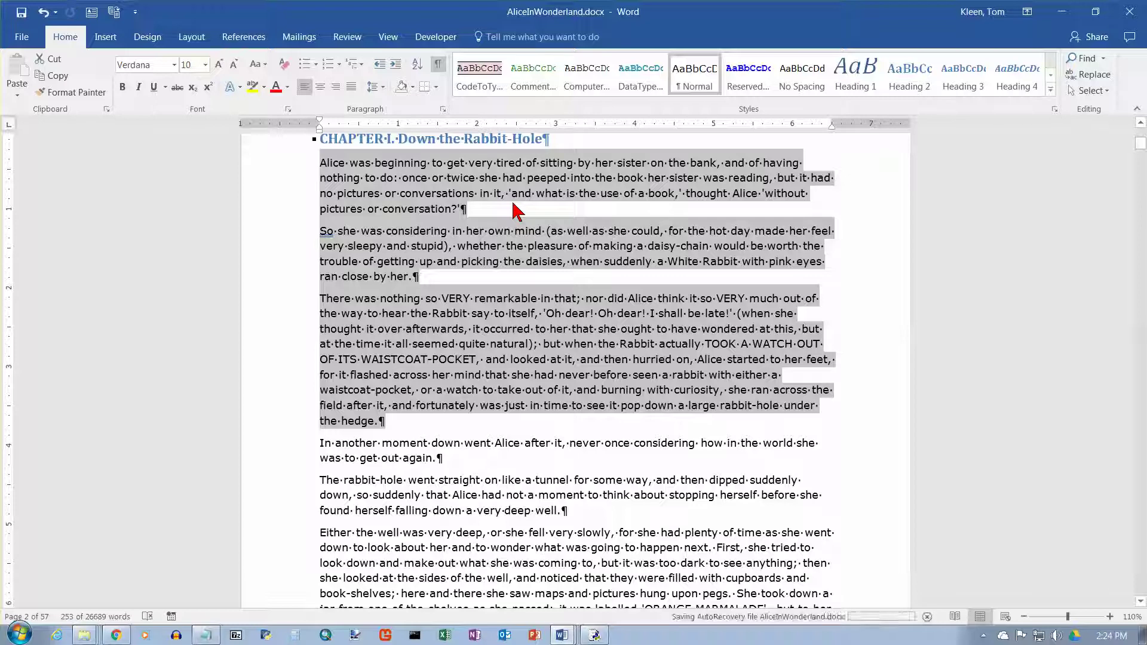
- Try single, double and 1.5 line spacing in turn on the three selected paragraphs, finishing with 1.15
key("ctrl+1")
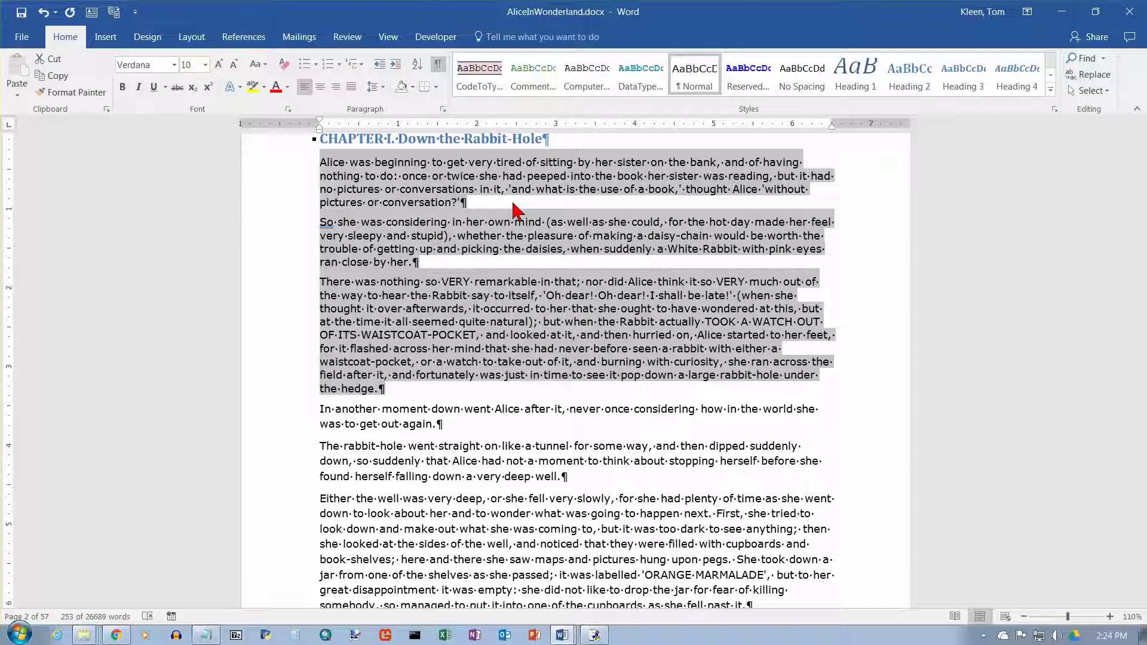
key("ctrl+2")
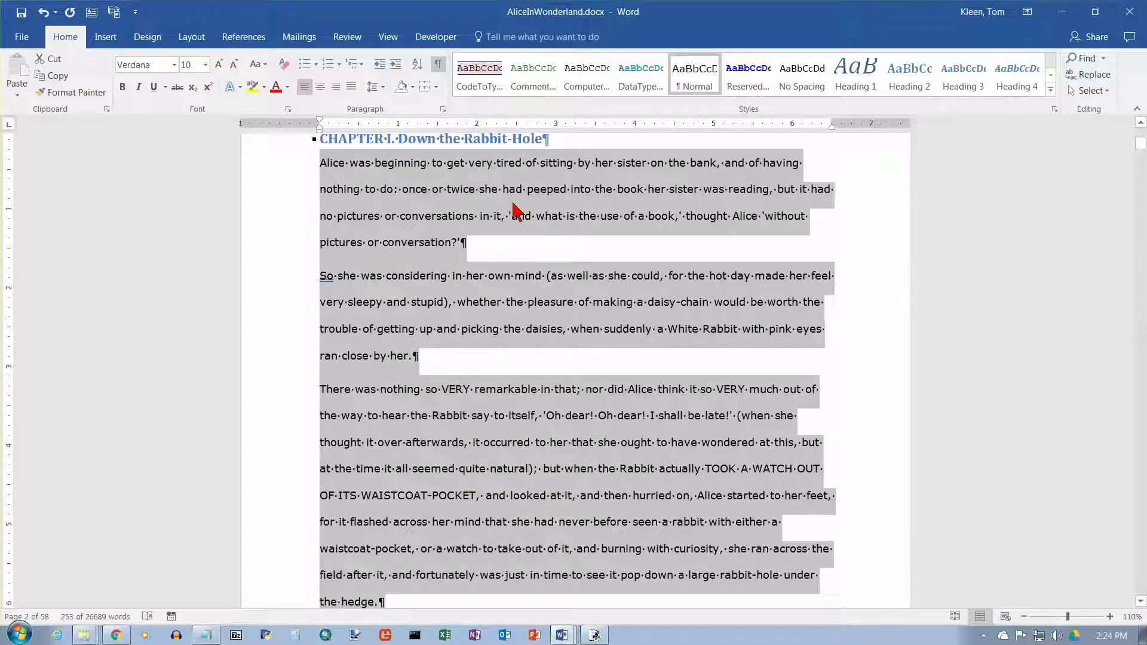
key("ctrl+5")
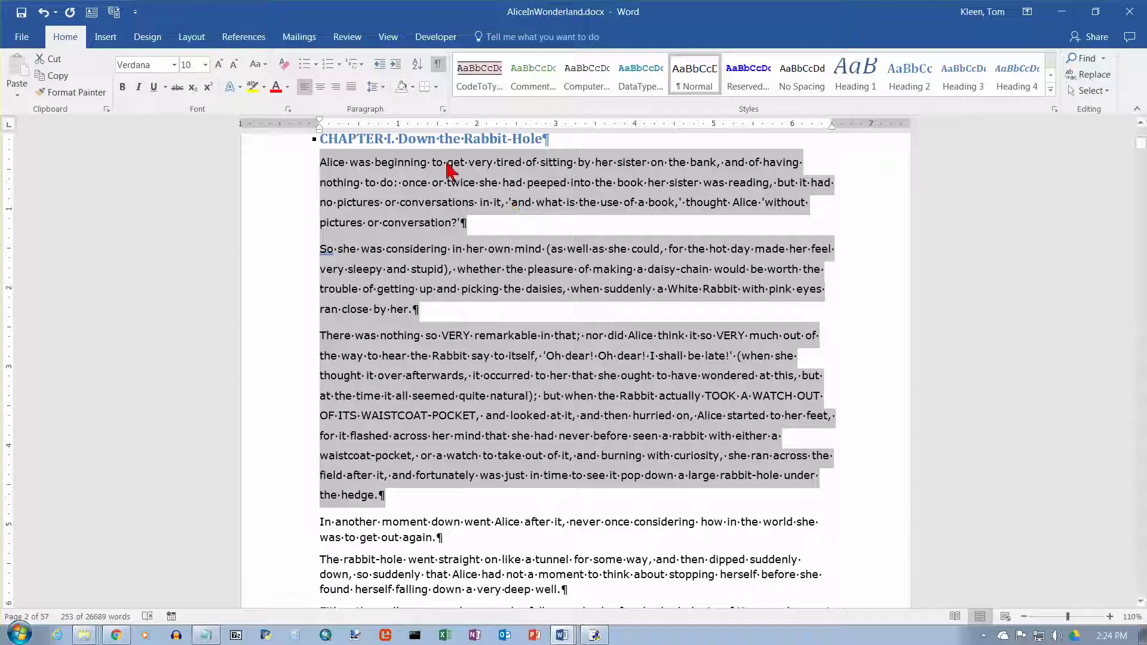
left_click(383, 88)
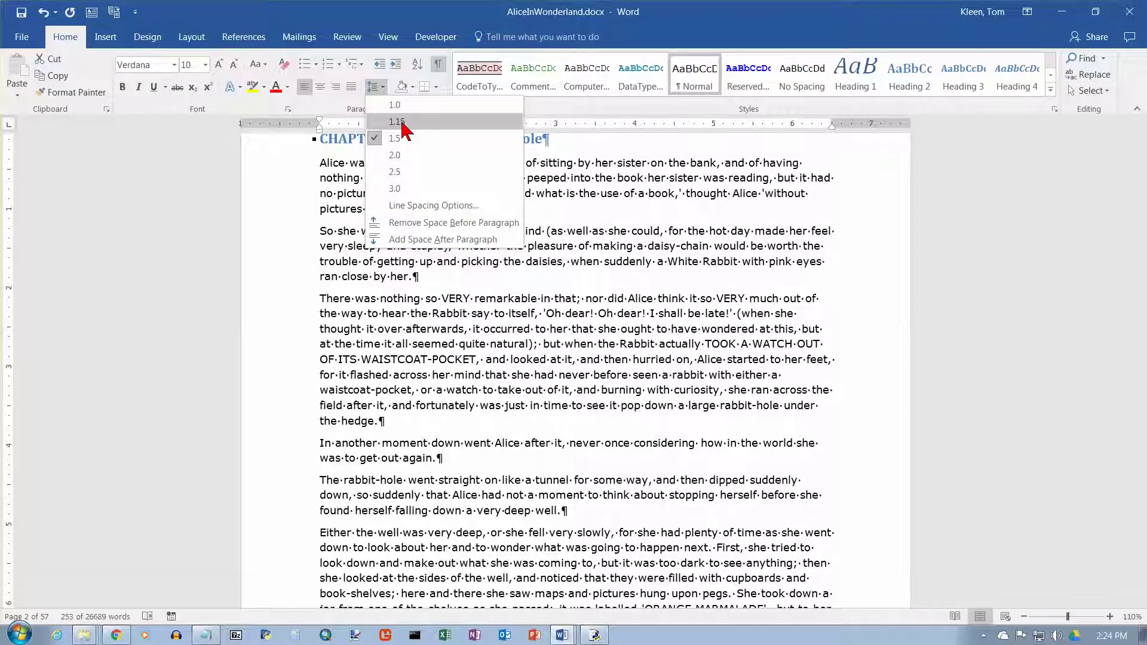
left_click(401, 123)
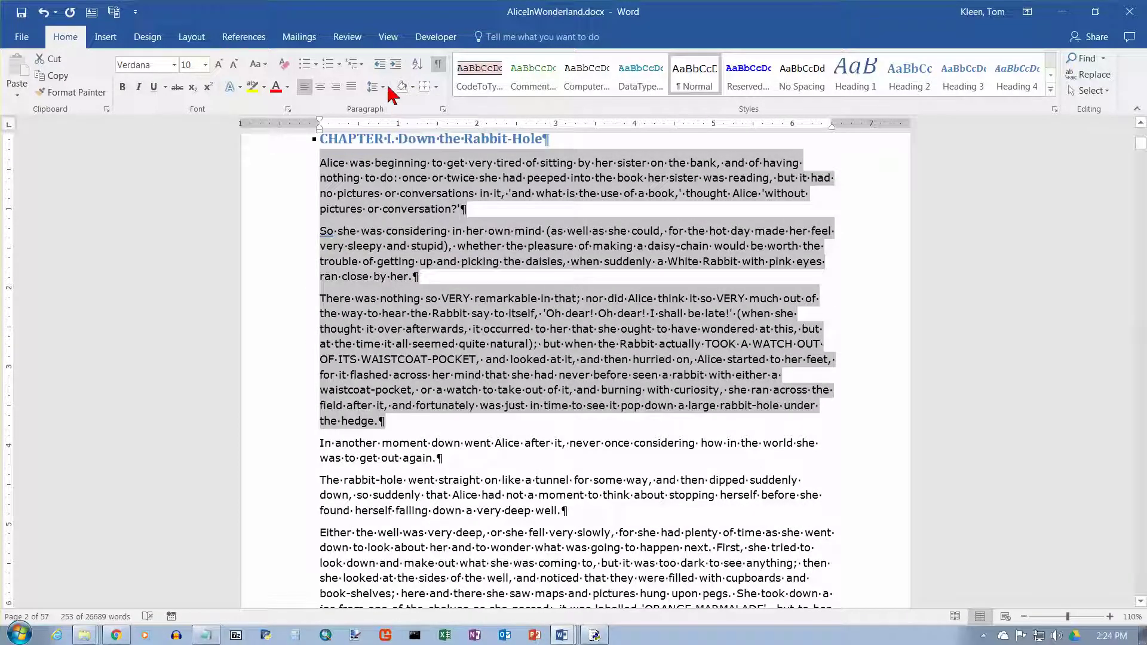